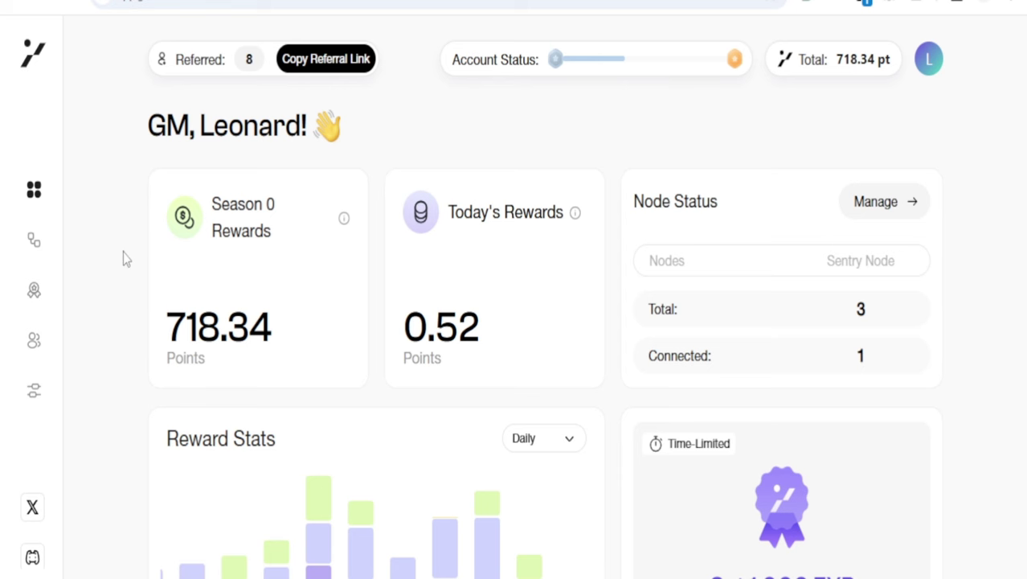
# Check the node list and rewards overview, then scroll the guidelines to rule 1's account diagram.
pyautogui.click(34, 243)
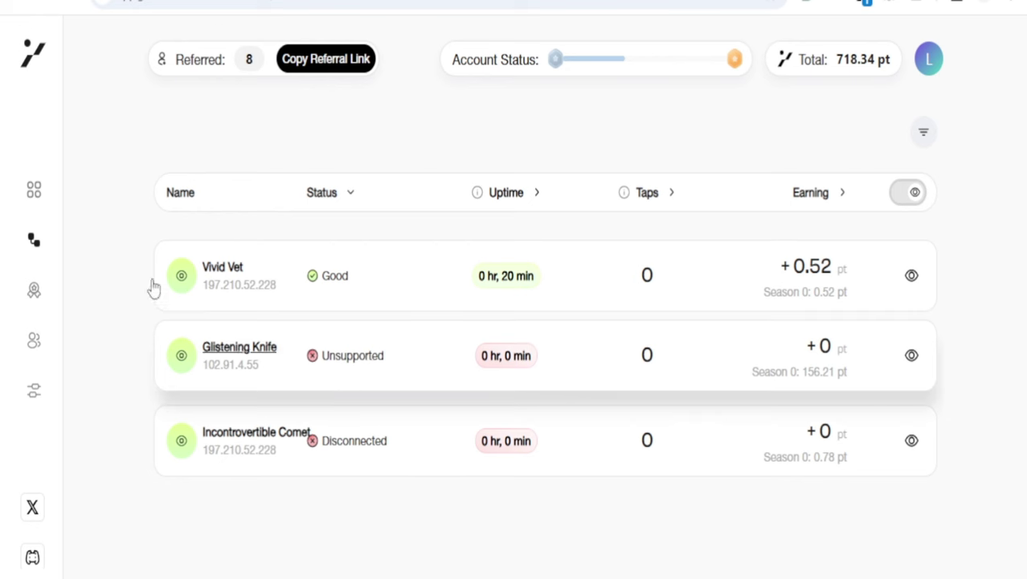
pyautogui.click(35, 193)
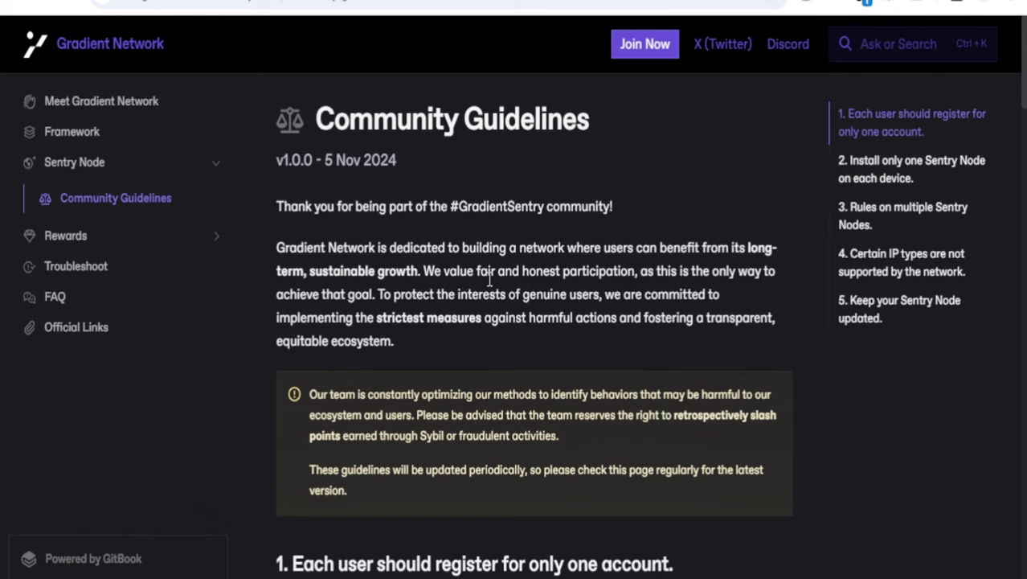
pyautogui.scroll(-2, 328, 245)
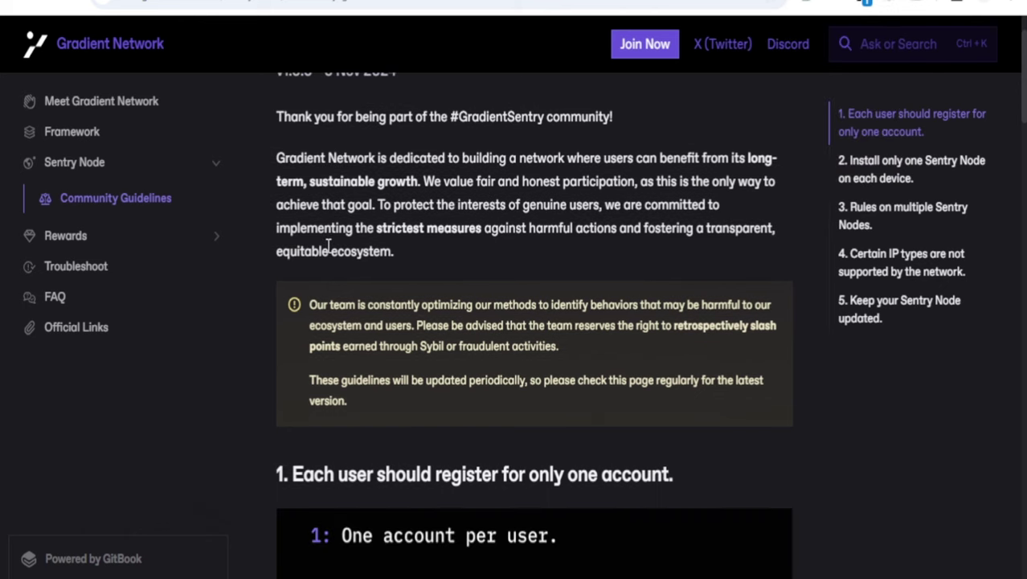
pyautogui.scroll(-2, 328, 245)
pyautogui.scroll(-4, 444, 395)
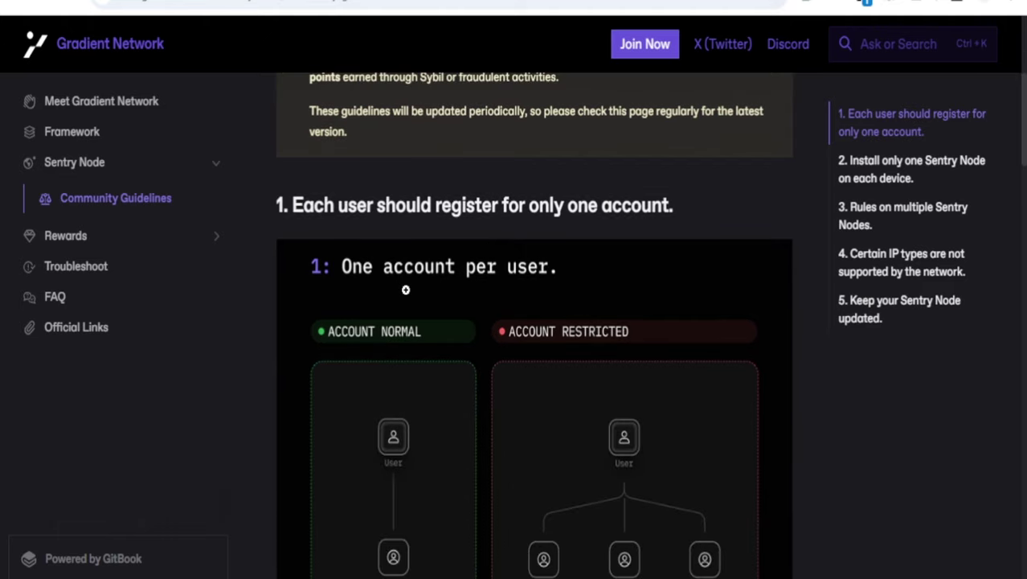
pyautogui.scroll(-2, 405, 289)
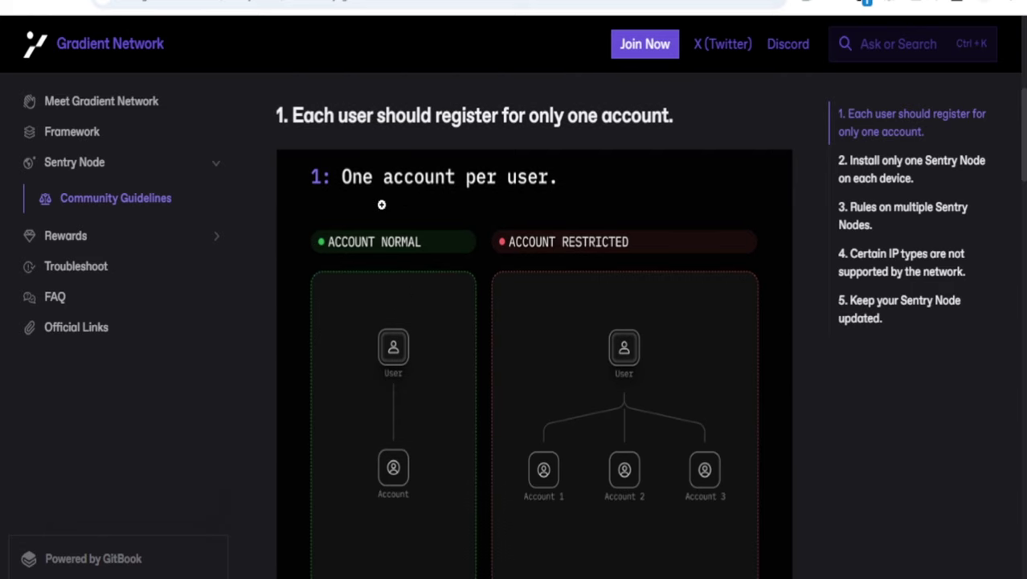
pyautogui.scroll(-2, 382, 204)
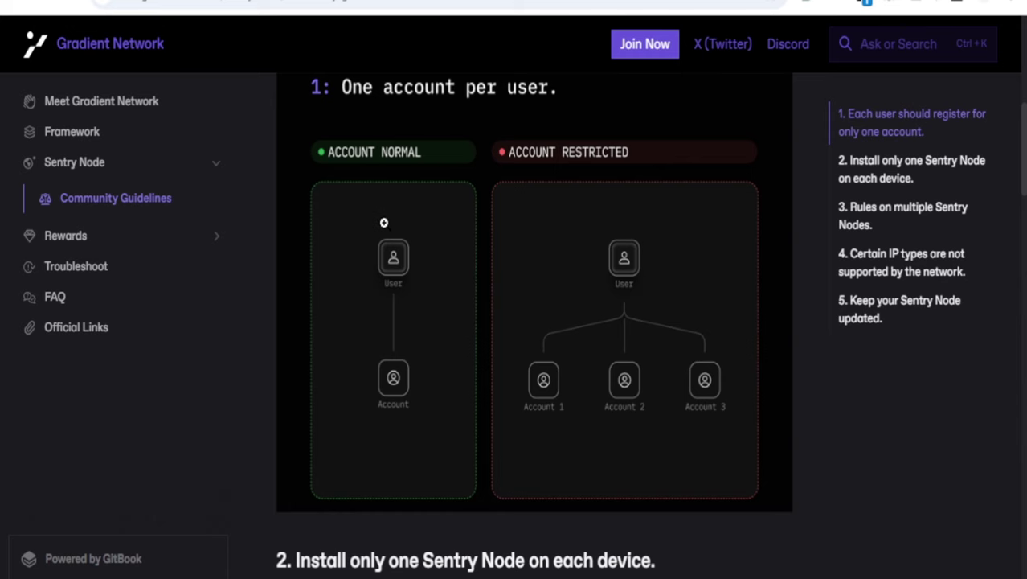
pyautogui.scroll(4, 384, 222)
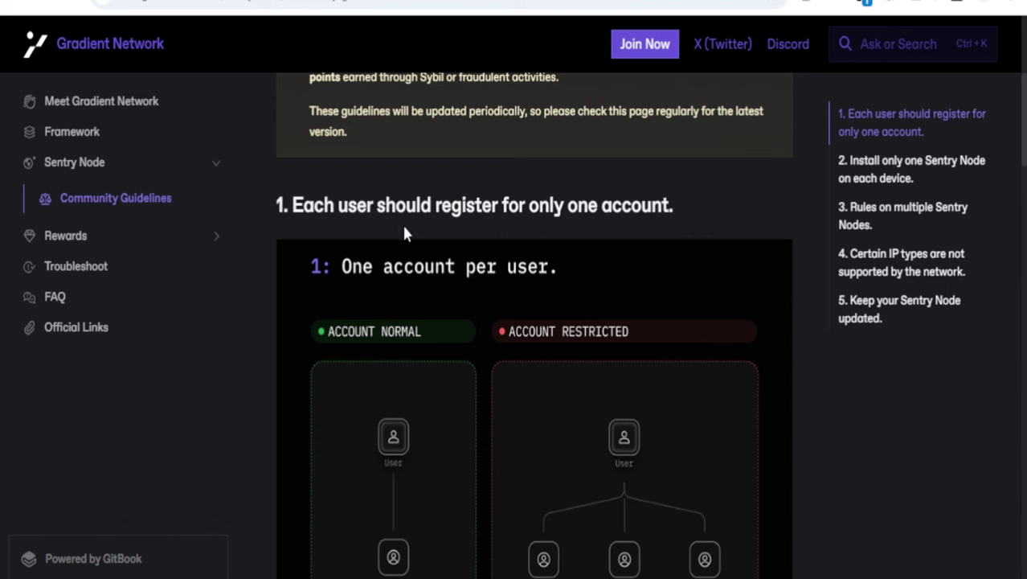
pyautogui.scroll(-2, 404, 232)
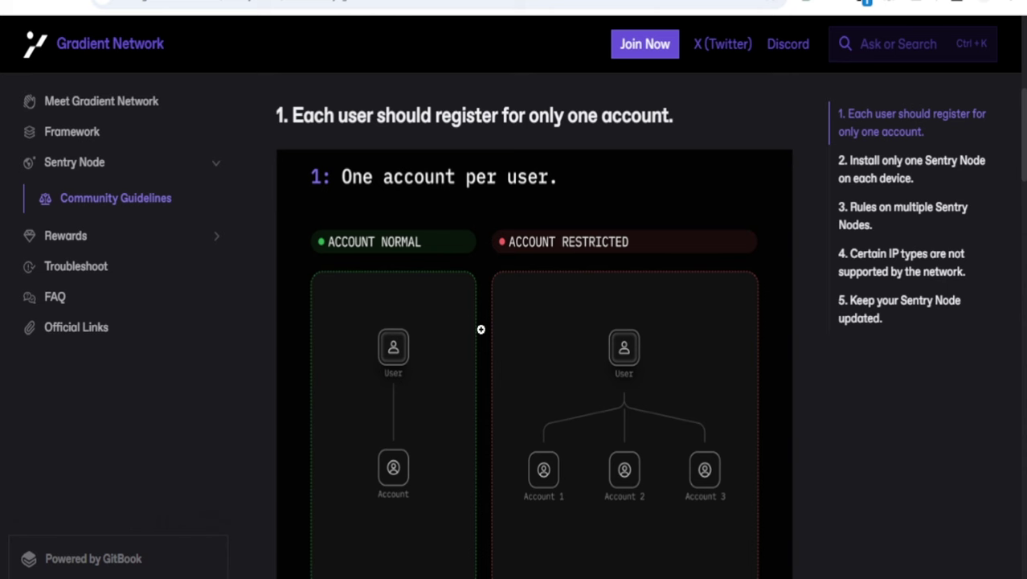
pyautogui.scroll(-3, 480, 329)
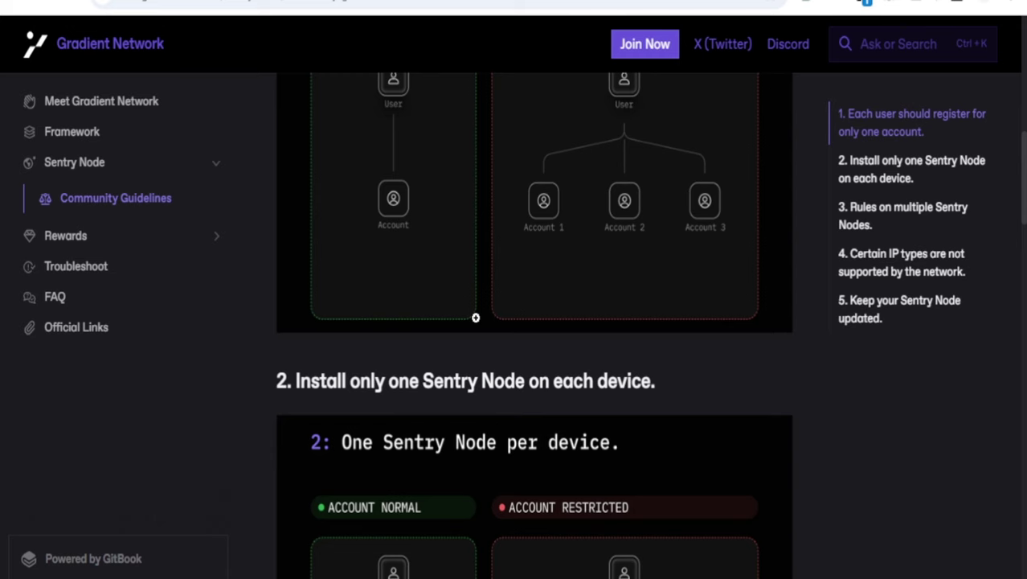
# Read guideline rules 3 to 5: multiple Sentry Nodes, unsupported IP types, and keeping the node updated.
pyautogui.scroll(-1, 476, 317)
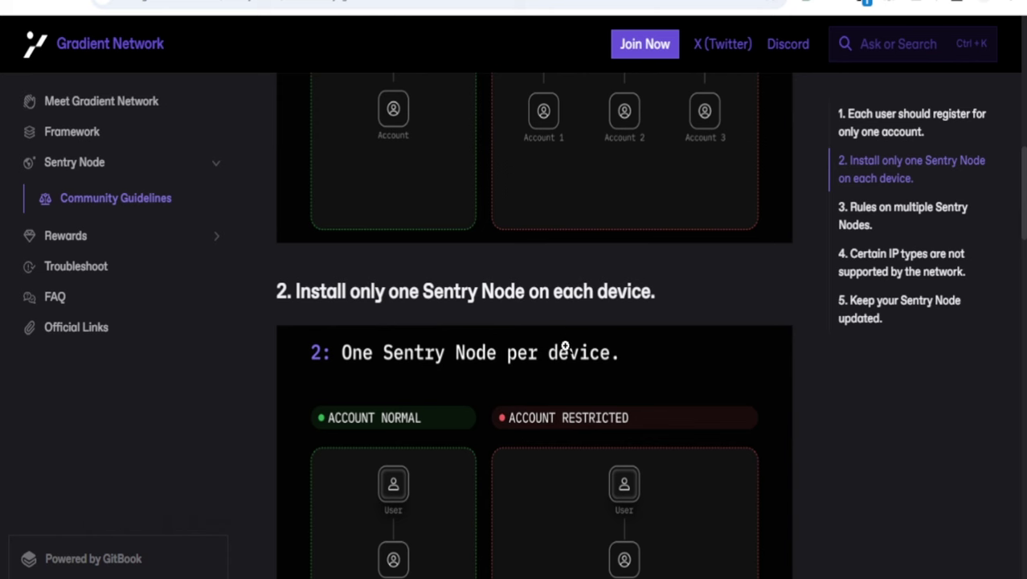
pyautogui.scroll(-1, 565, 346)
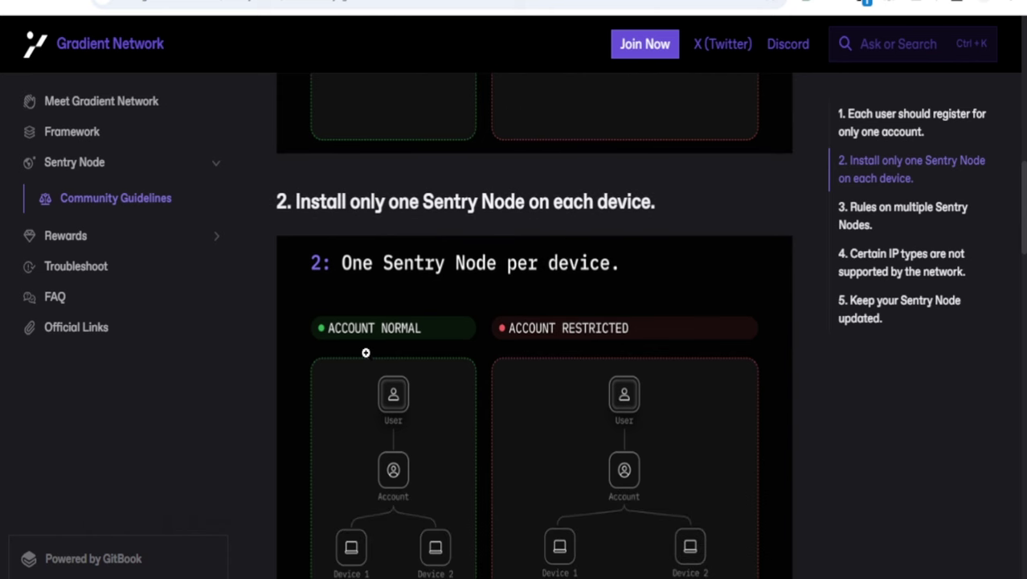
pyautogui.scroll(-1, 360, 276)
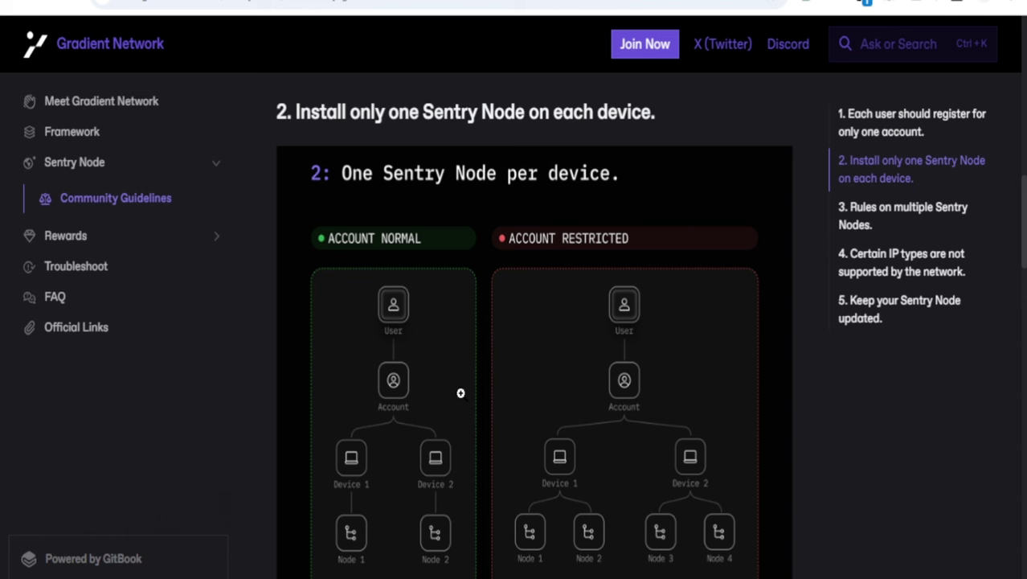
pyautogui.scroll(-6, 523, 411)
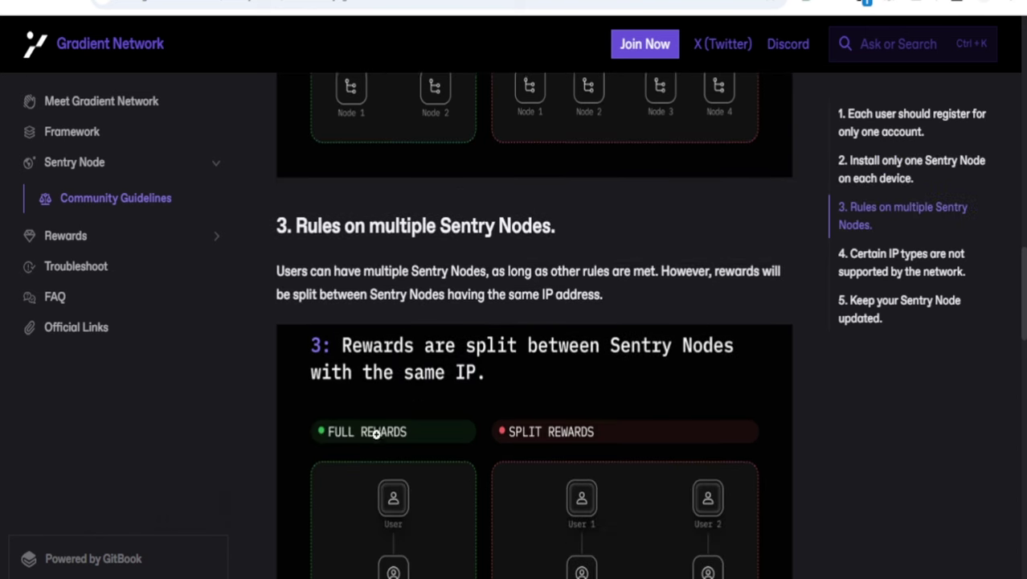
pyautogui.scroll(-4, 375, 433)
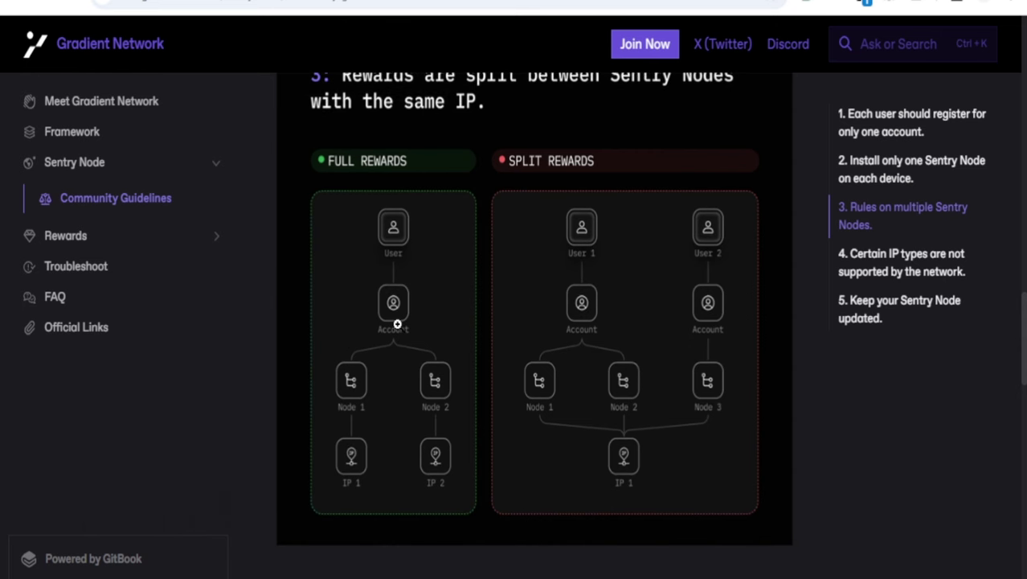
pyautogui.scroll(1, 397, 323)
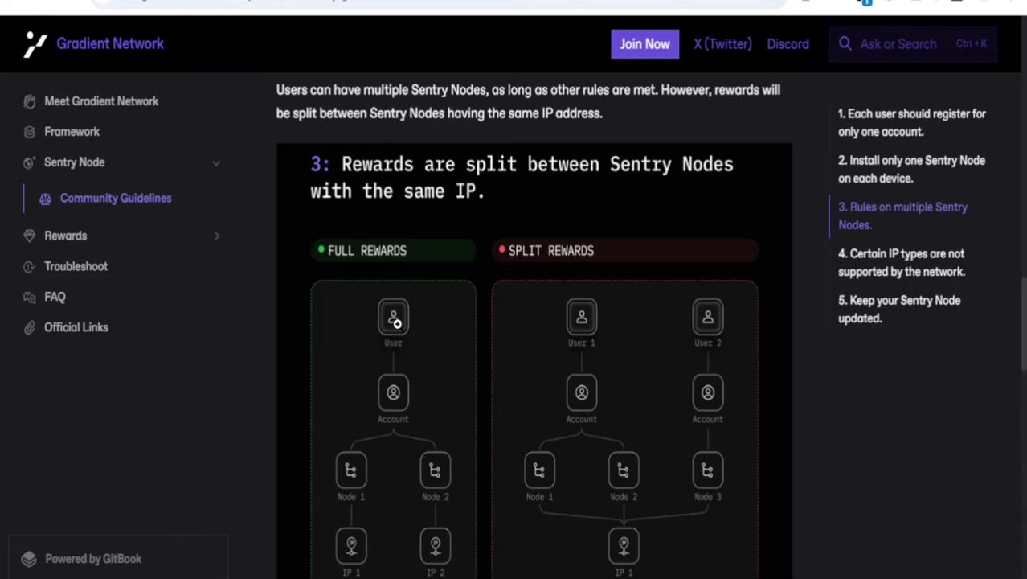
pyautogui.scroll(-2, 397, 323)
pyautogui.scroll(-2, 397, 328)
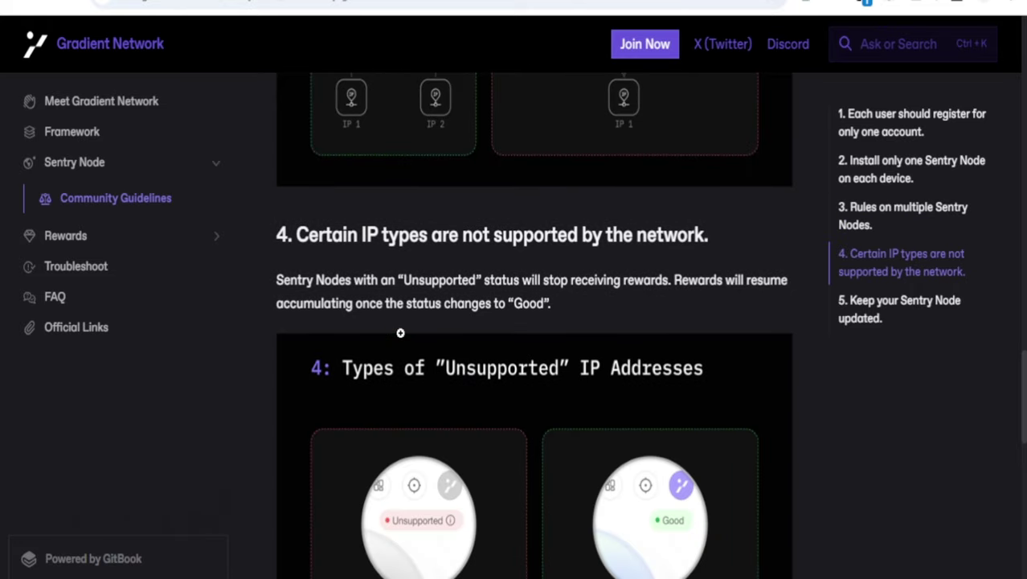
pyautogui.scroll(-1, 400, 332)
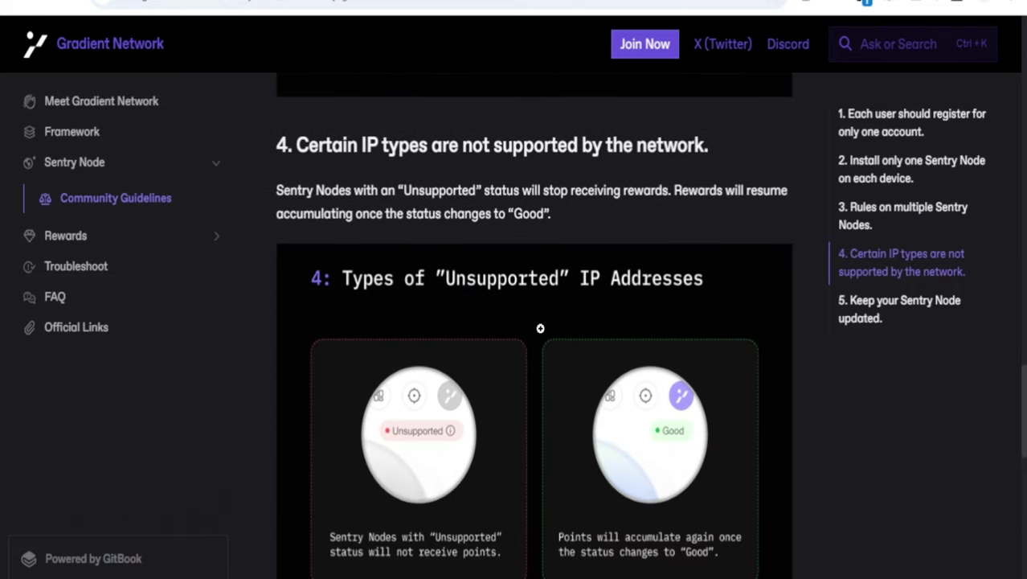
pyautogui.scroll(-1, 540, 328)
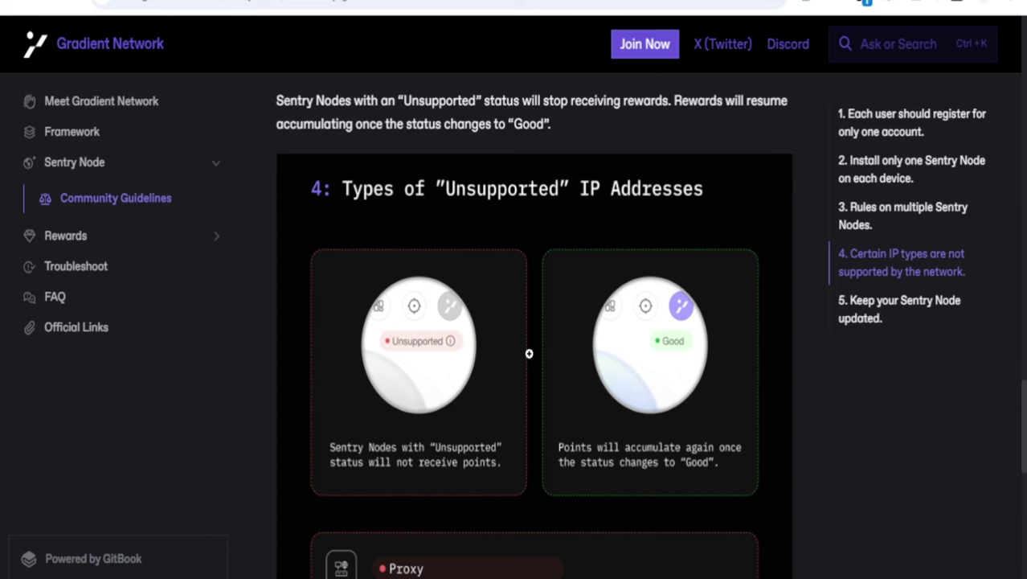
pyautogui.scroll(-1, 529, 354)
pyautogui.scroll(-2, 529, 353)
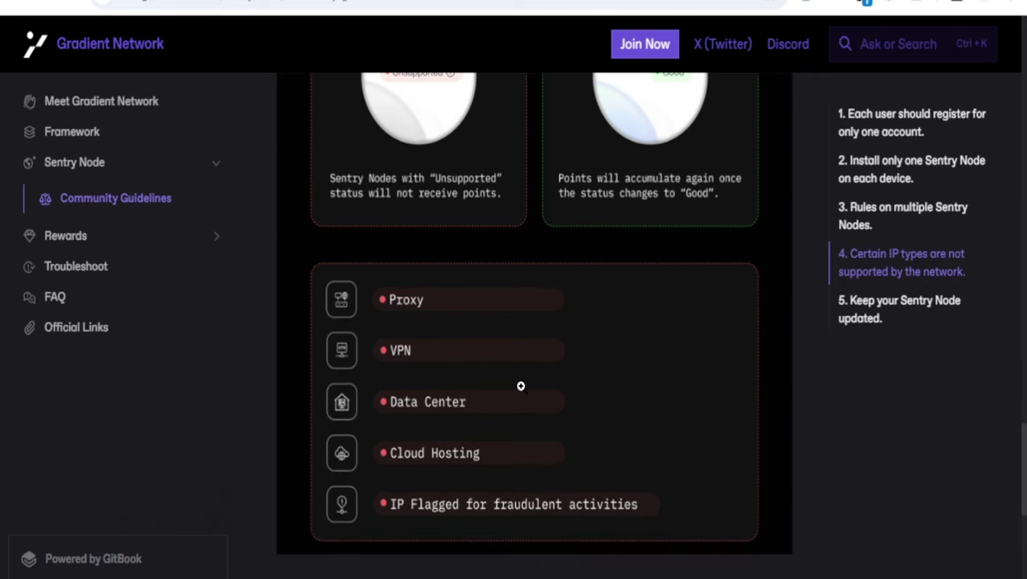
pyautogui.scroll(-5, 521, 386)
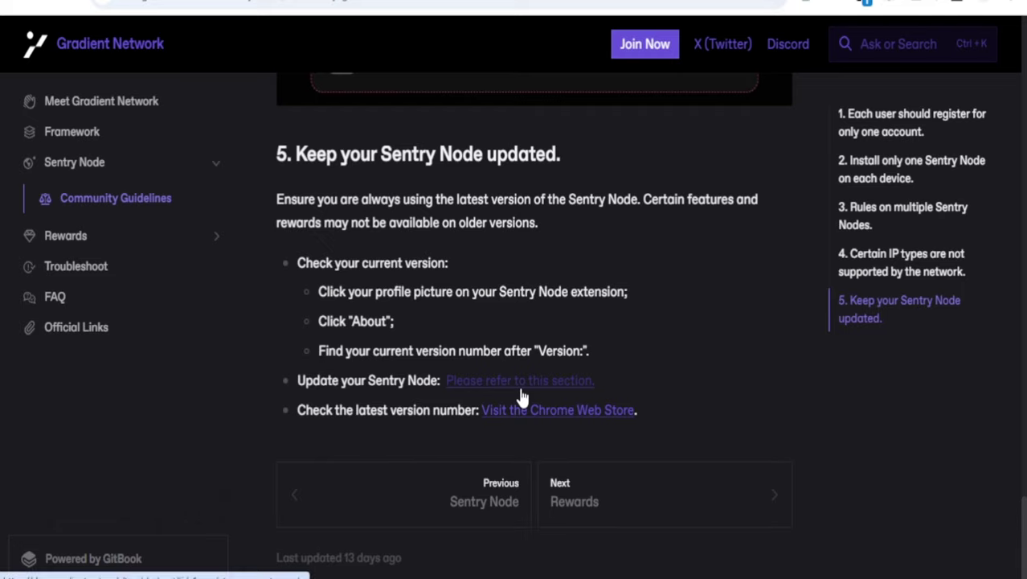
pyautogui.scroll(14, 521, 397)
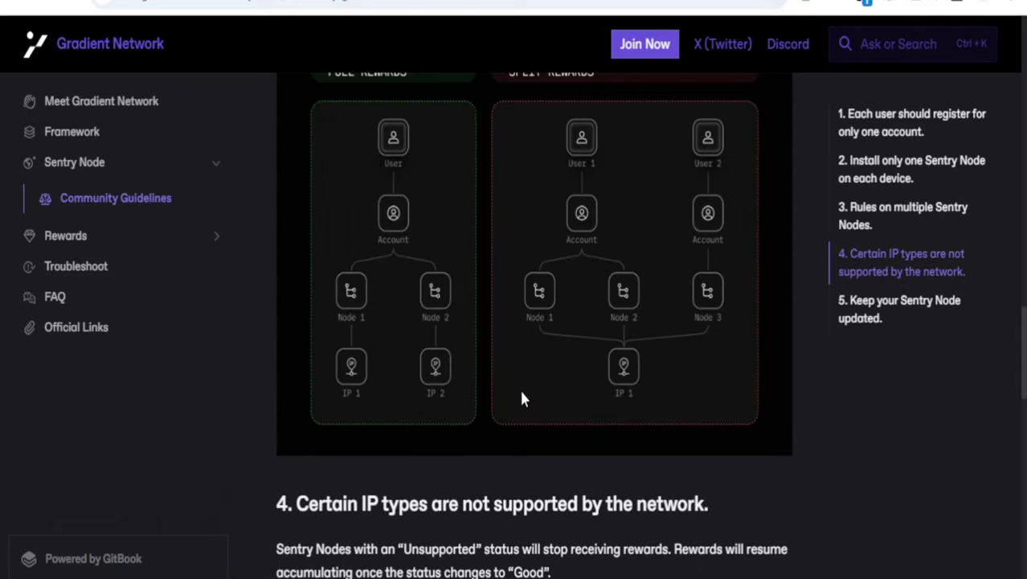
pyautogui.scroll(11, 521, 398)
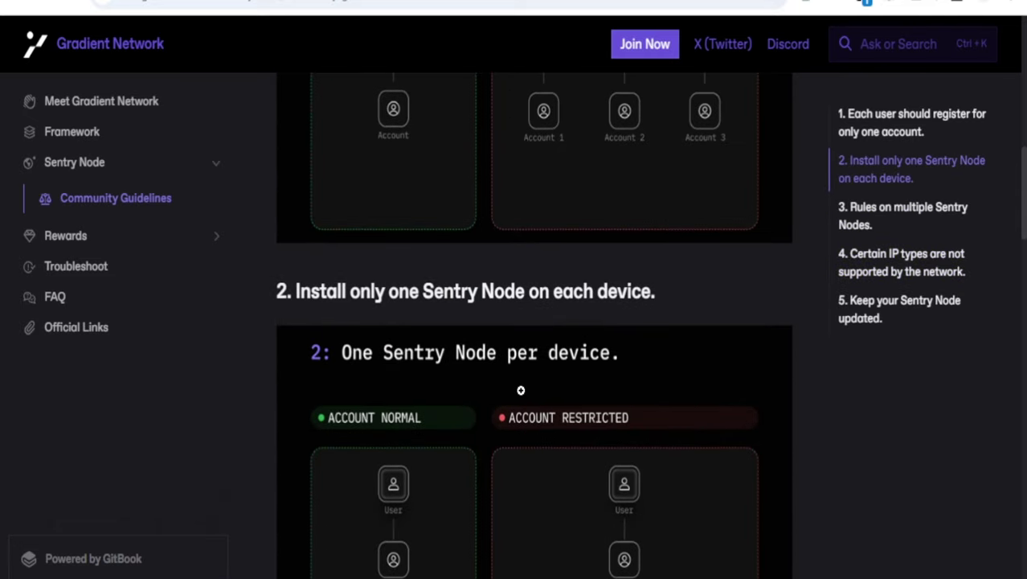
pyautogui.scroll(9, 521, 390)
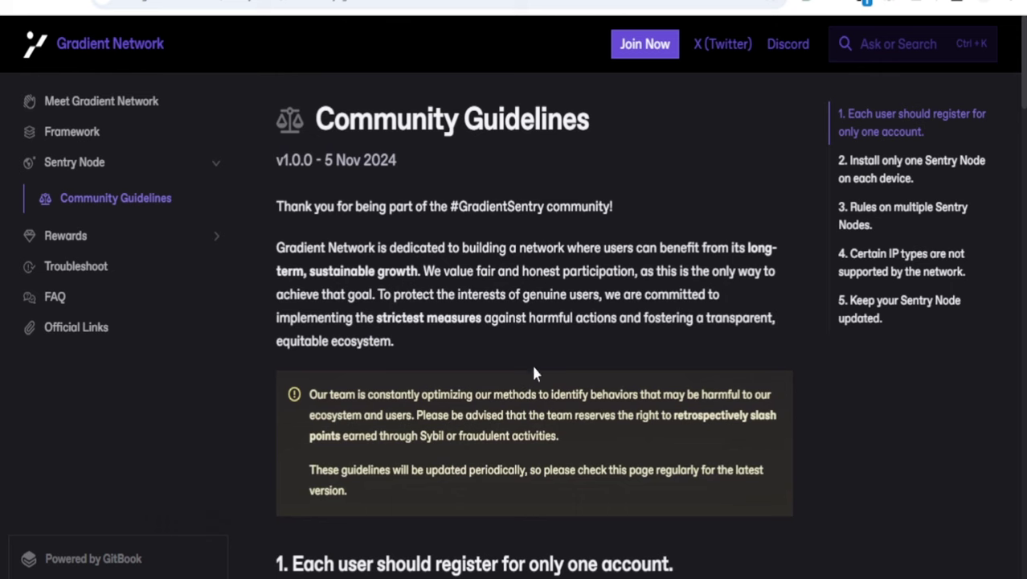
# Switch to the Gradient dashboard and view the three nodes and their statuses.
pyautogui.click(724, 3)
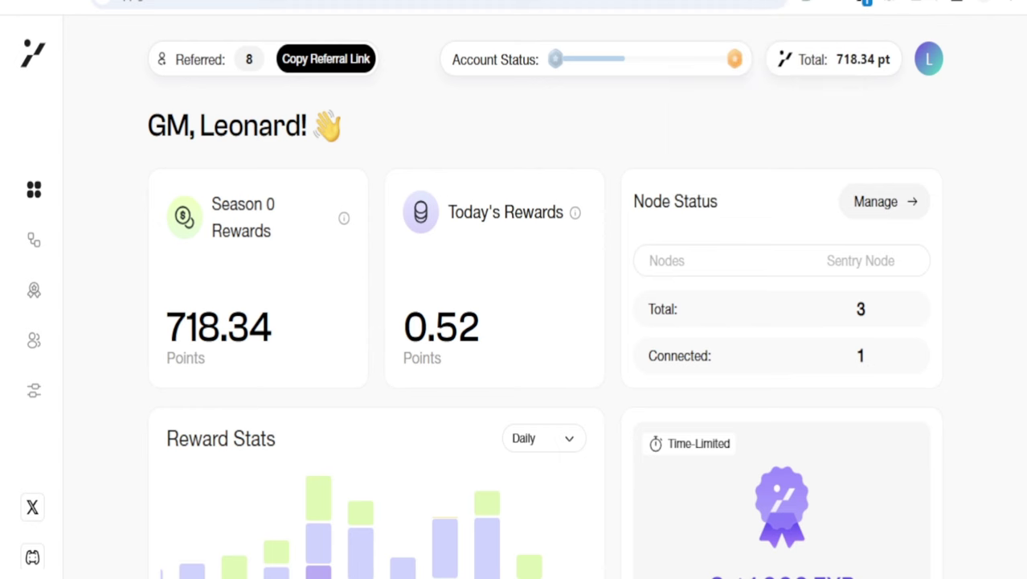
pyautogui.click(32, 248)
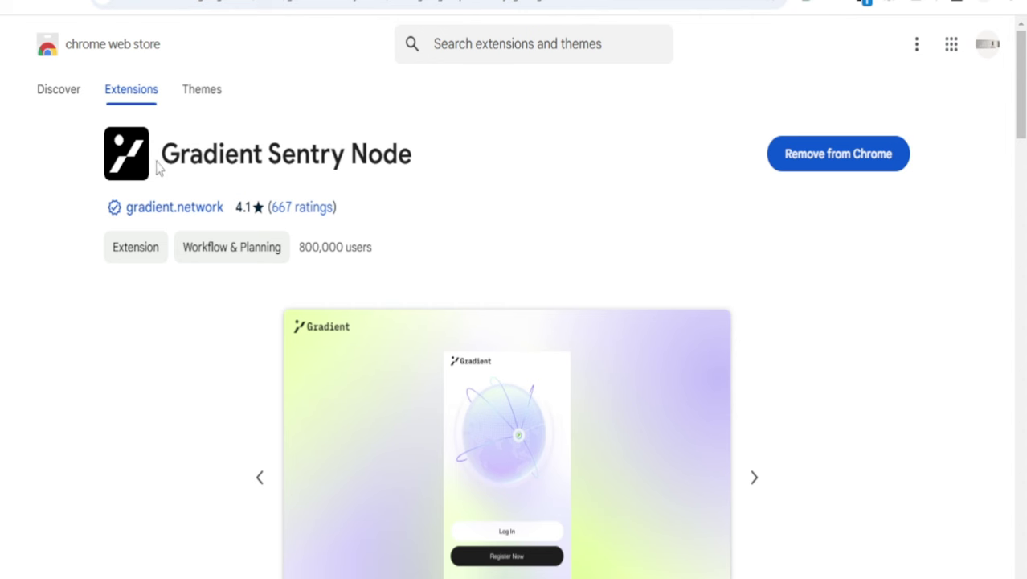
# Launch Gradient Sentry Node from Chrome's extensions menu to bring back the node list.
pyautogui.click(916, 5)
pyautogui.scroll(-1, 797, 241)
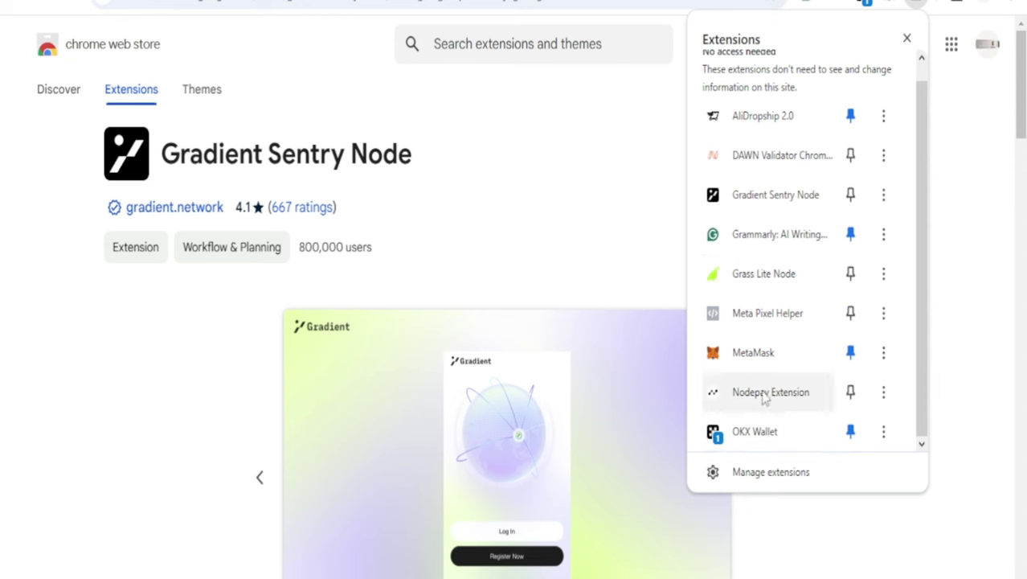
pyautogui.click(776, 195)
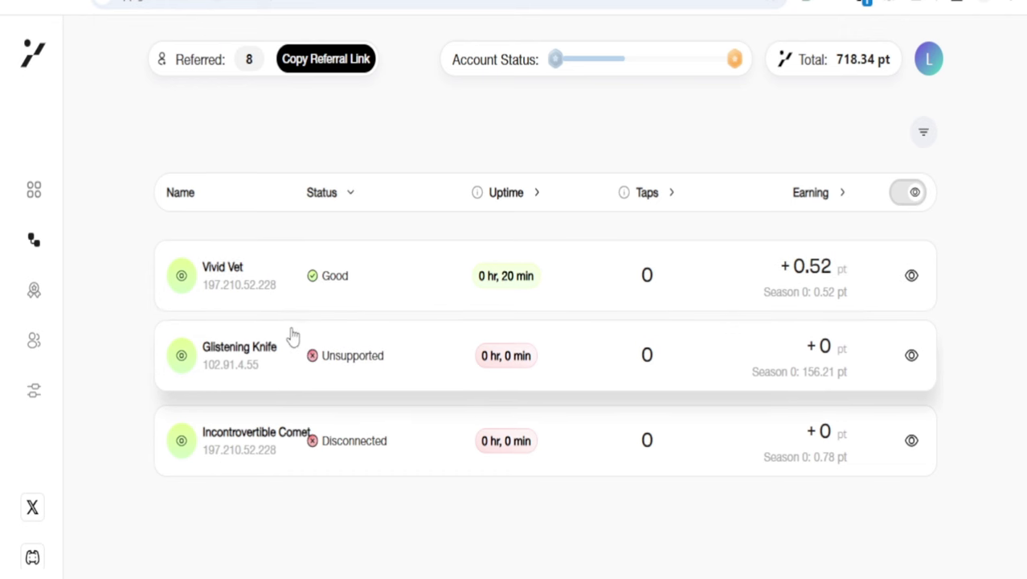
# Check node statuses, then return to the overview showing 718.34 points and 1 of 3 nodes connected.
pyautogui.click(35, 195)
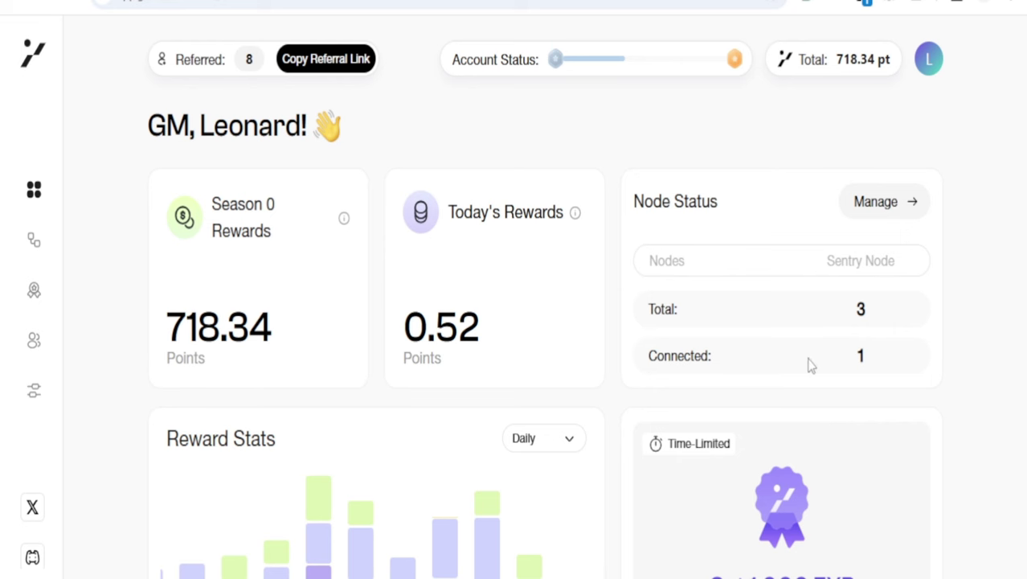
pyautogui.click(34, 241)
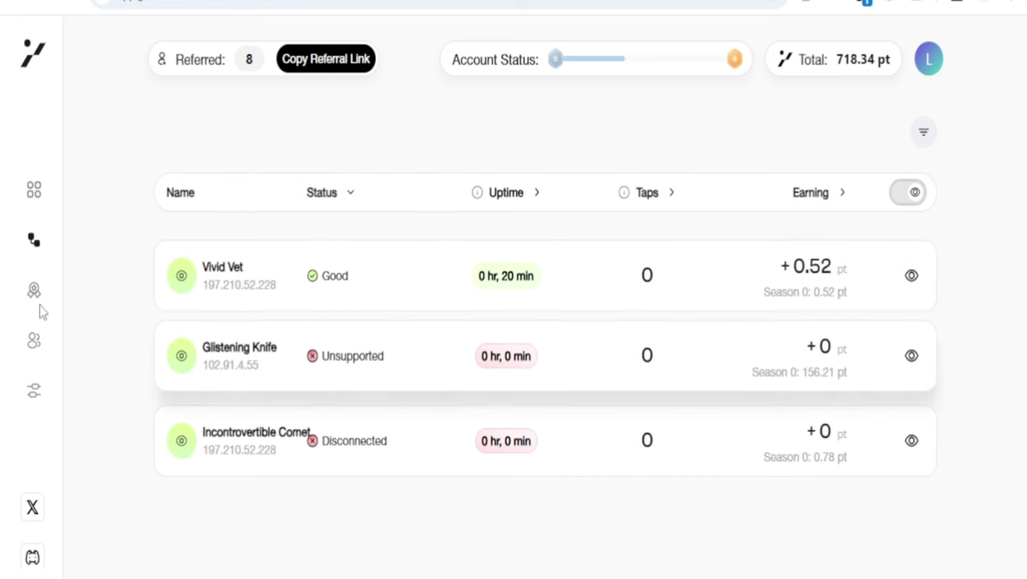
pyautogui.click(31, 209)
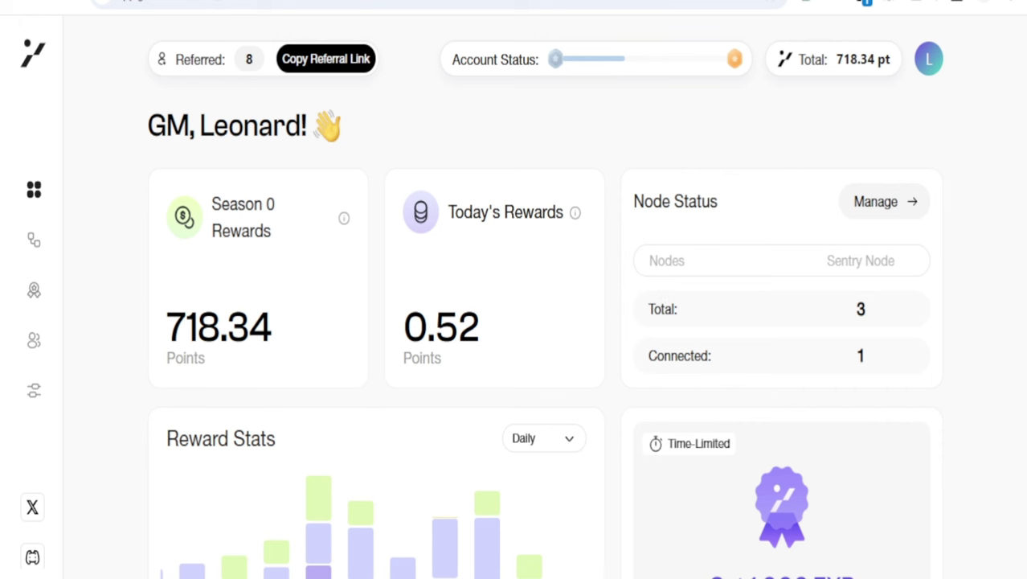
# Return to the Community Guidelines, scroll down to rule 5, then back up to rule 2.
pyautogui.click(763, 1)
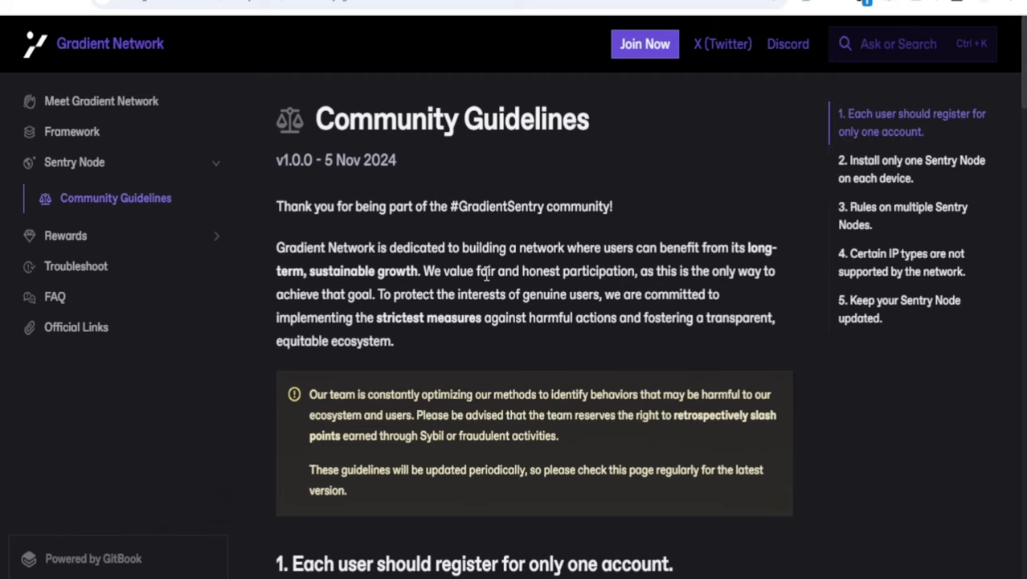
pyautogui.scroll(-10, 486, 273)
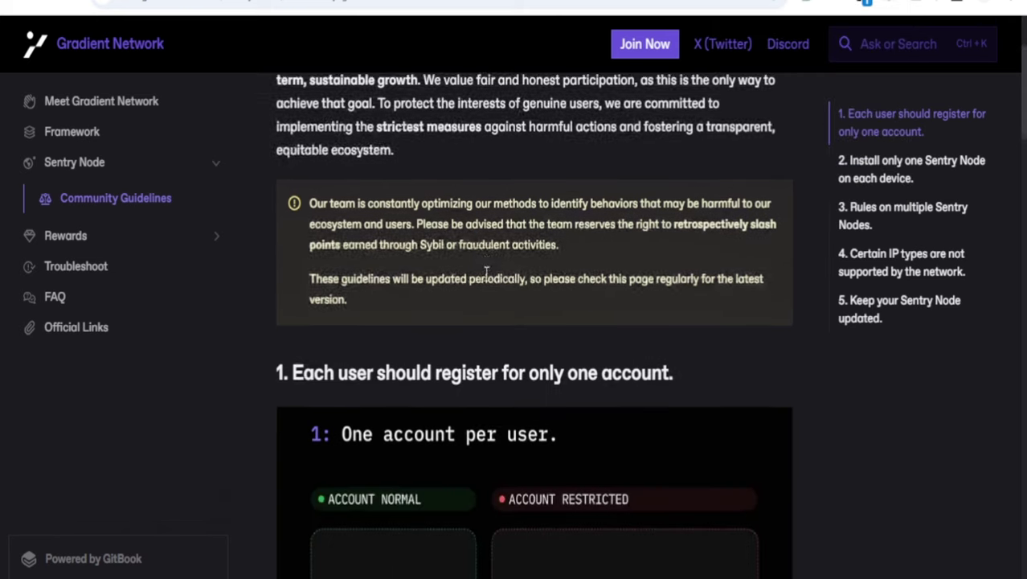
pyautogui.scroll(-10, 450, 263)
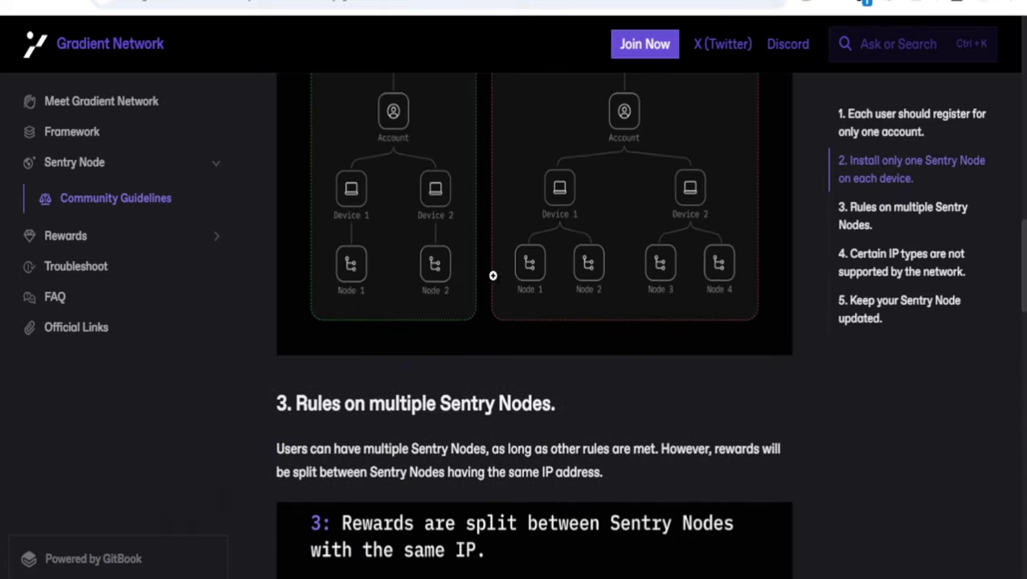
pyautogui.scroll(-10, 440, 380)
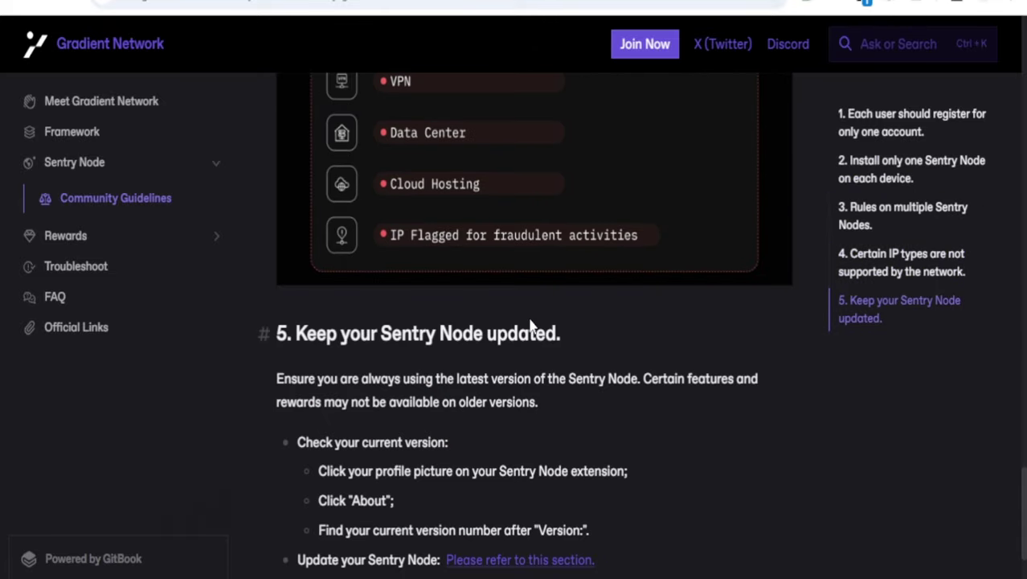
pyautogui.scroll(10, 529, 324)
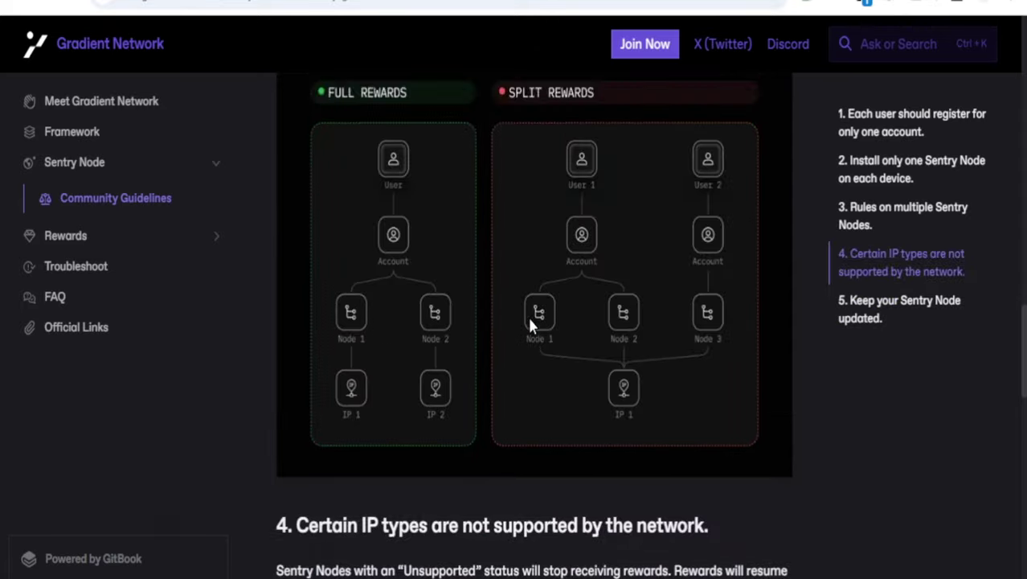
pyautogui.scroll(5, 529, 324)
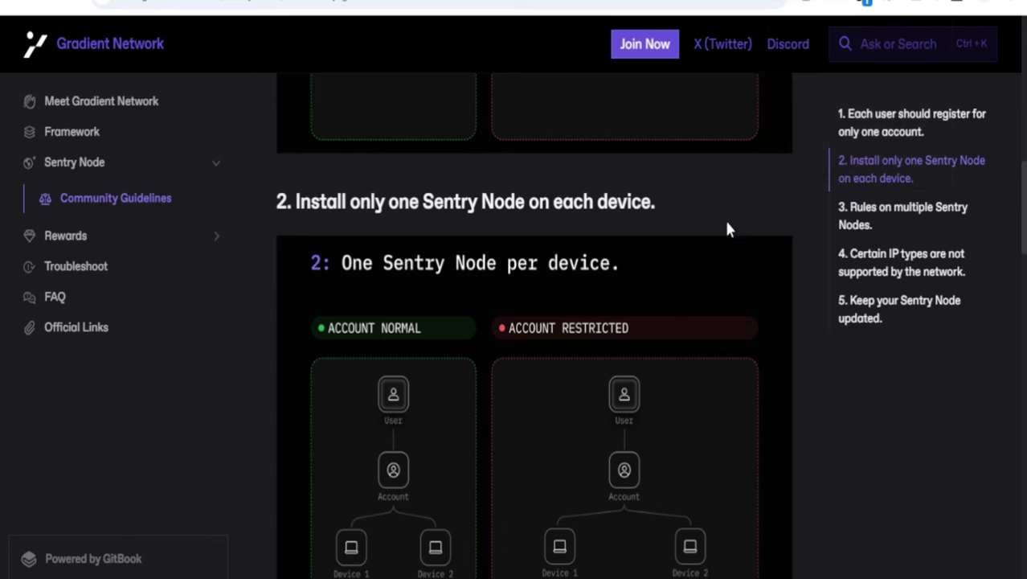
# Open Grass Lite Node to confirm it's connected and check Epoch 2 earnings, then reopen the extensions list.
pyautogui.click(916, 2)
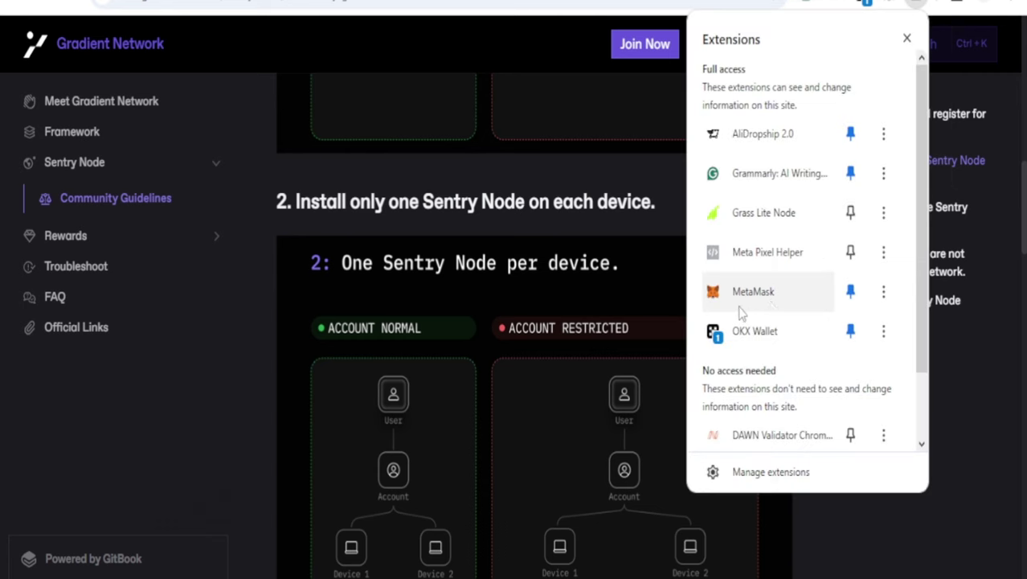
pyautogui.click(776, 219)
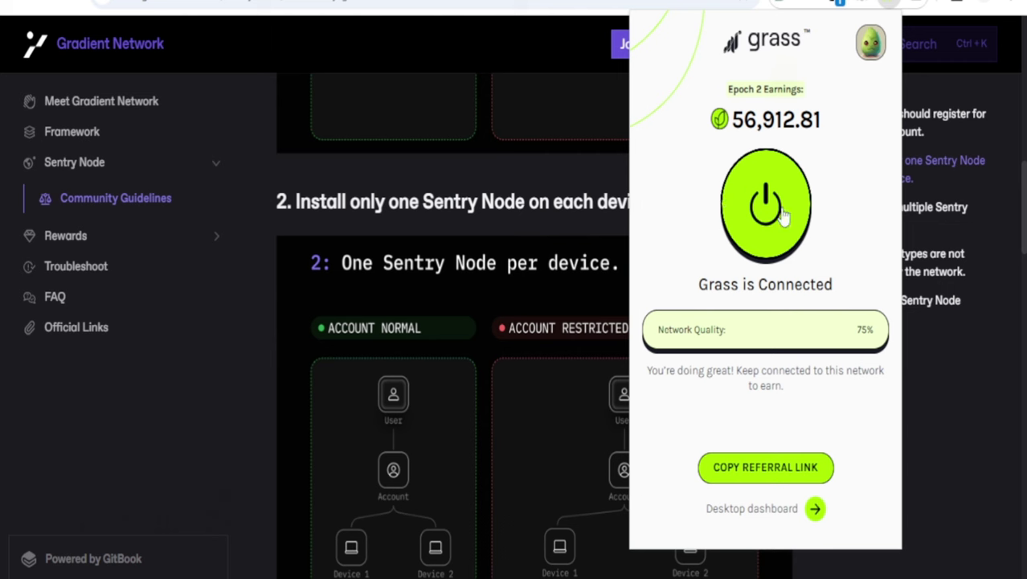
pyautogui.click(913, 4)
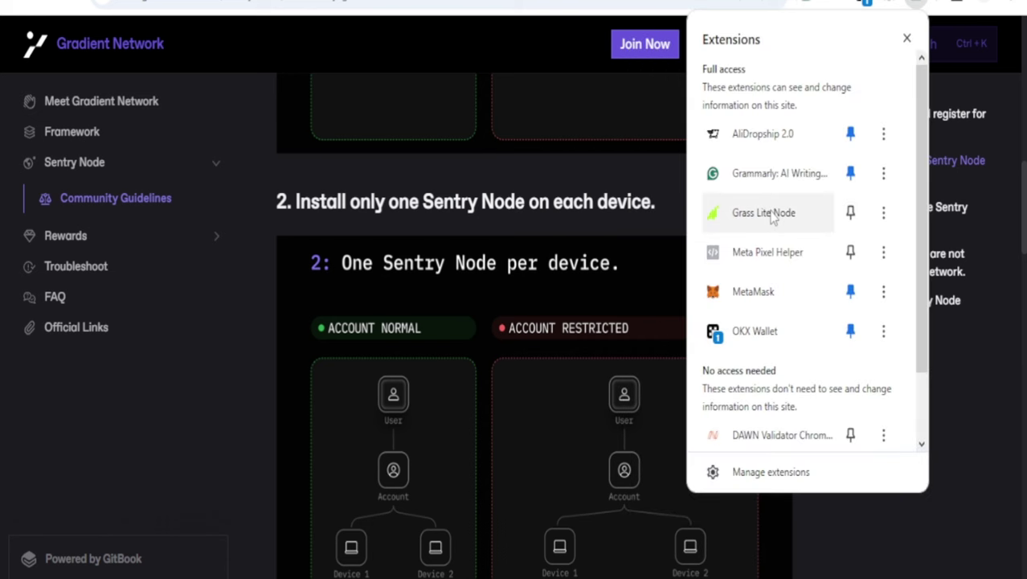
pyautogui.scroll(-2, 772, 297)
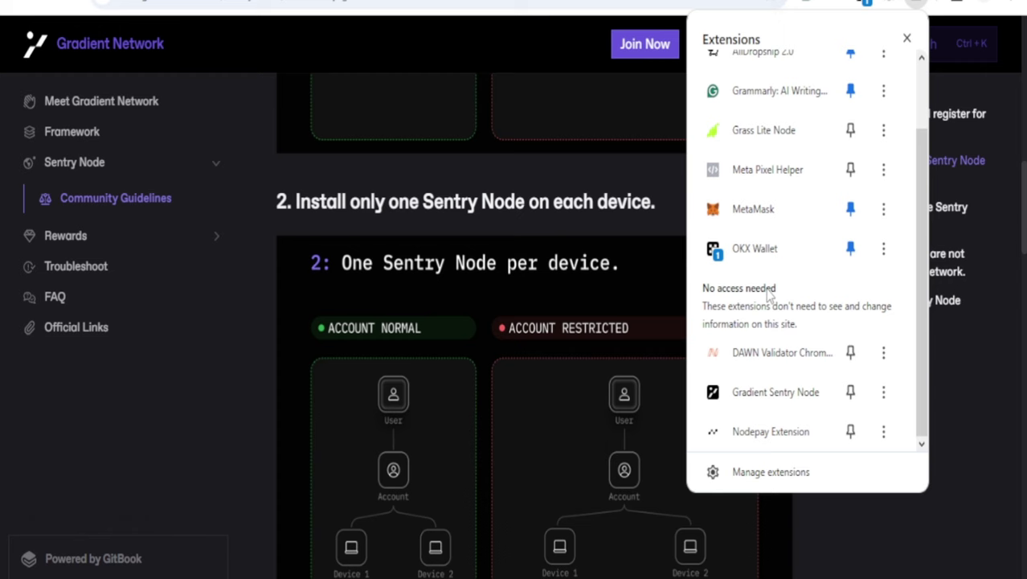
# Open DAWN Validator, confirm it's connected with 40% quality and 27,869.75 pts, then close it.
pyautogui.click(756, 366)
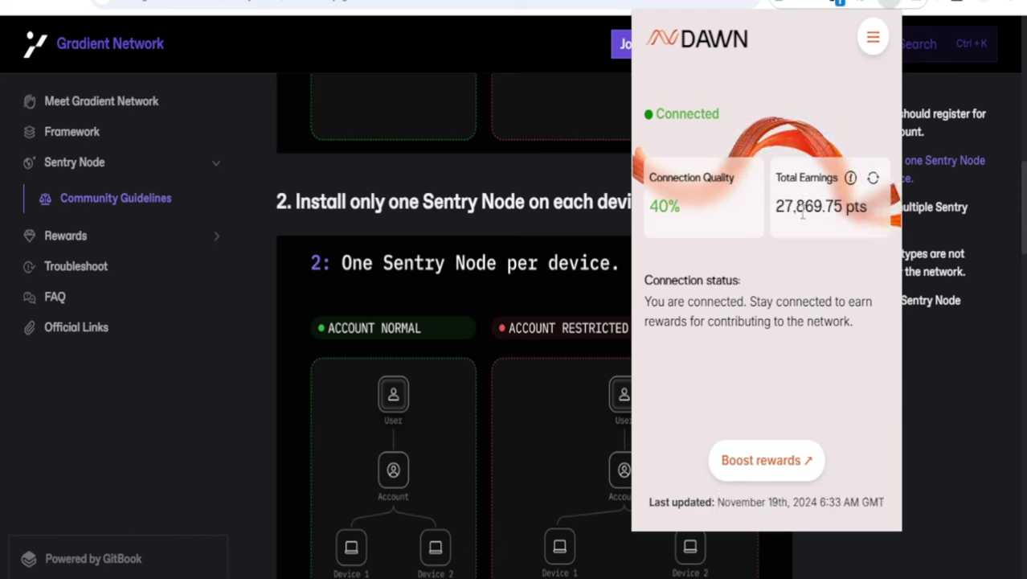
pyautogui.click(884, 5)
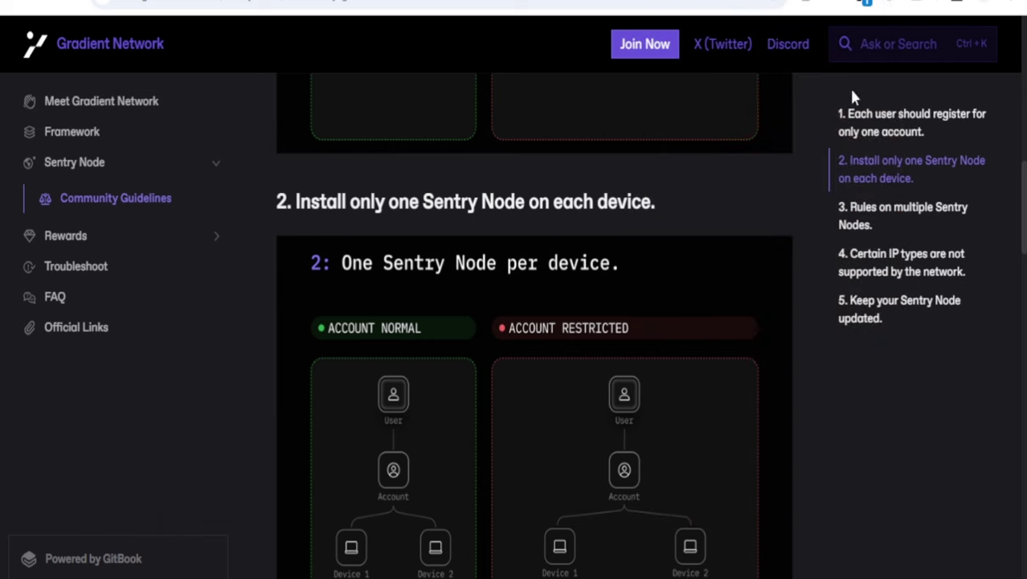
# Open Nodepay Extension from Chrome's extensions list to confirm it is connected.
pyautogui.click(917, 7)
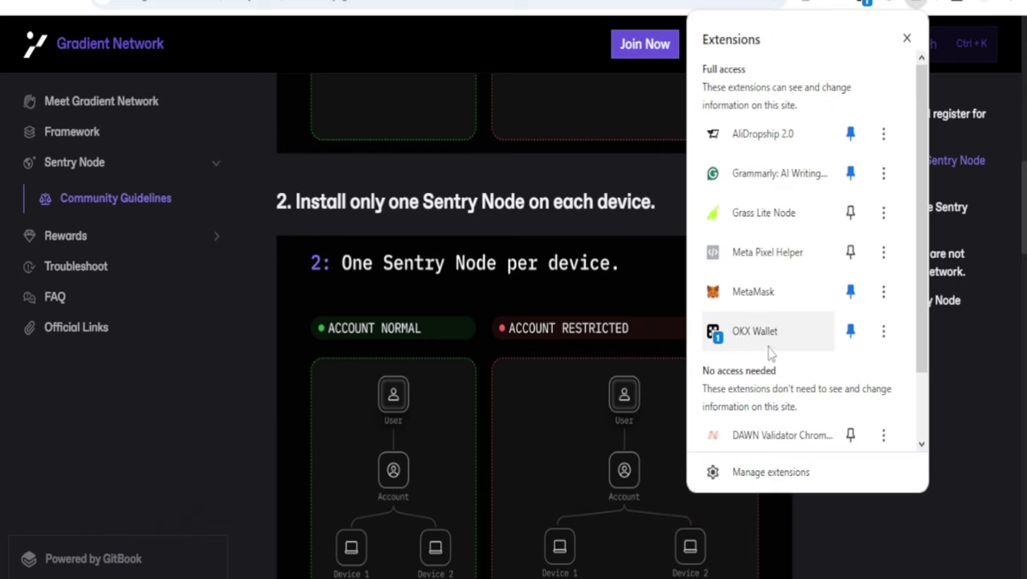
pyautogui.scroll(-1, 768, 305)
pyautogui.click(767, 432)
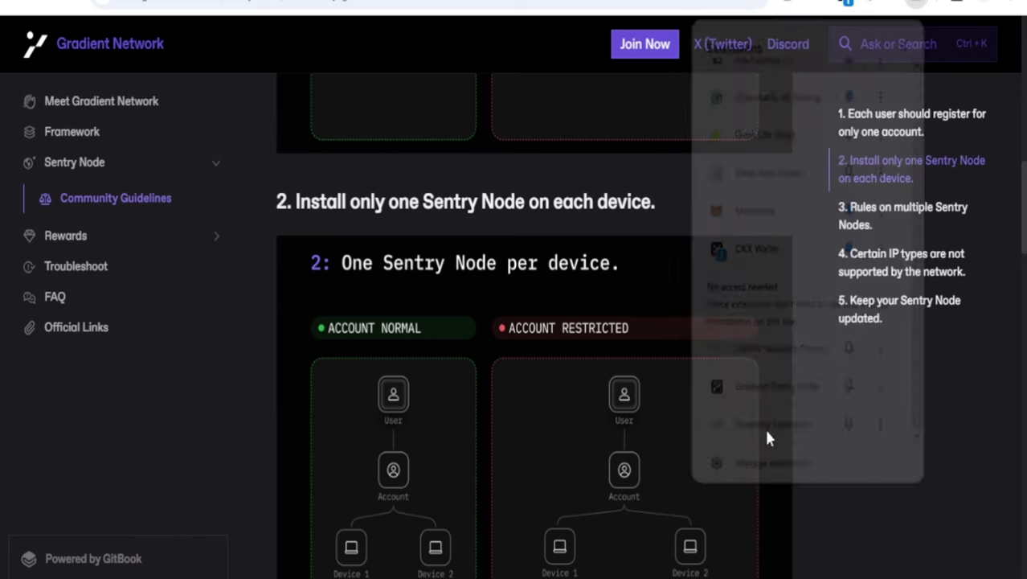